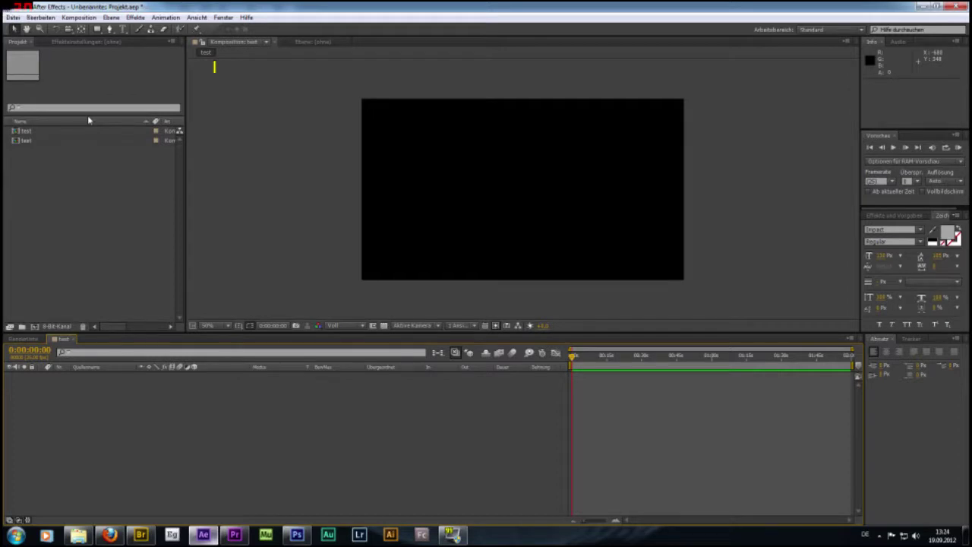
Step: Create a text layer reading 'Dechant' and move it to the centre of the composition
{"action": "left_click", "coordinate": [123, 29]}
{"action": "left_click", "coordinate": [412, 199]}
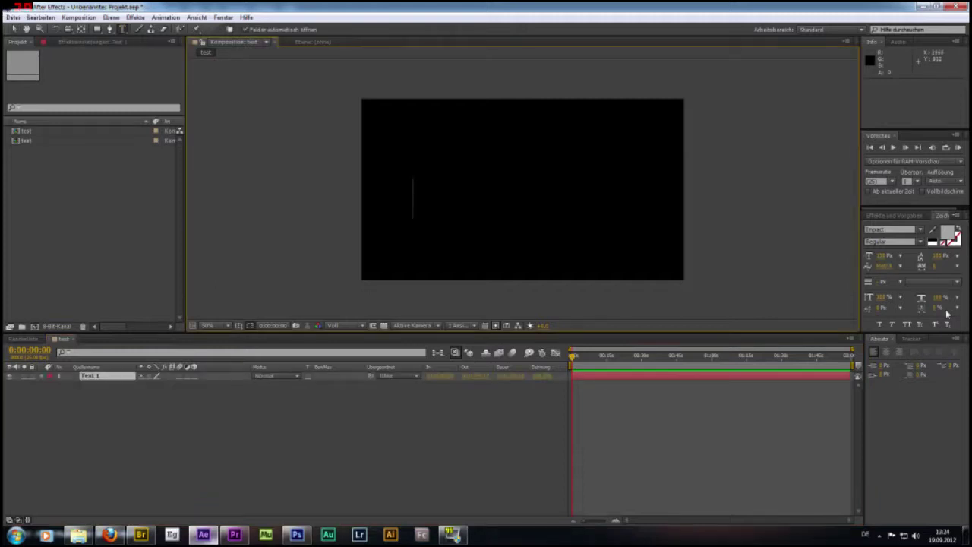
{"action": "type", "text": "Dechant"}
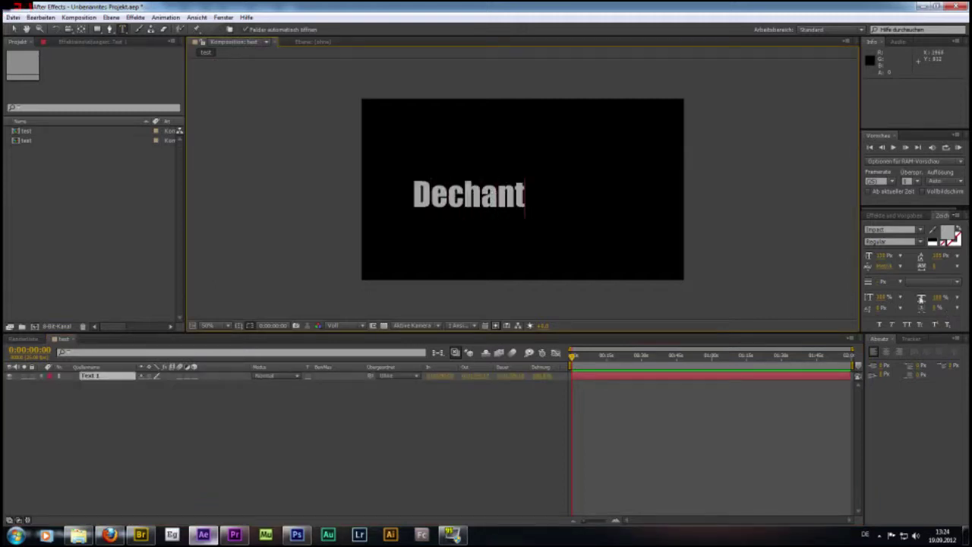
{"action": "left_click", "coordinate": [16, 29]}
{"action": "mouse_move", "coordinate": [508, 191]}
{"action": "left_mouse_down"}
{"action": "mouse_move", "coordinate": [560, 186]}
{"action": "mouse_move", "coordinate": [555, 199]}
{"action": "left_mouse_up"}
{"action": "left_click", "coordinate": [744, 205]}
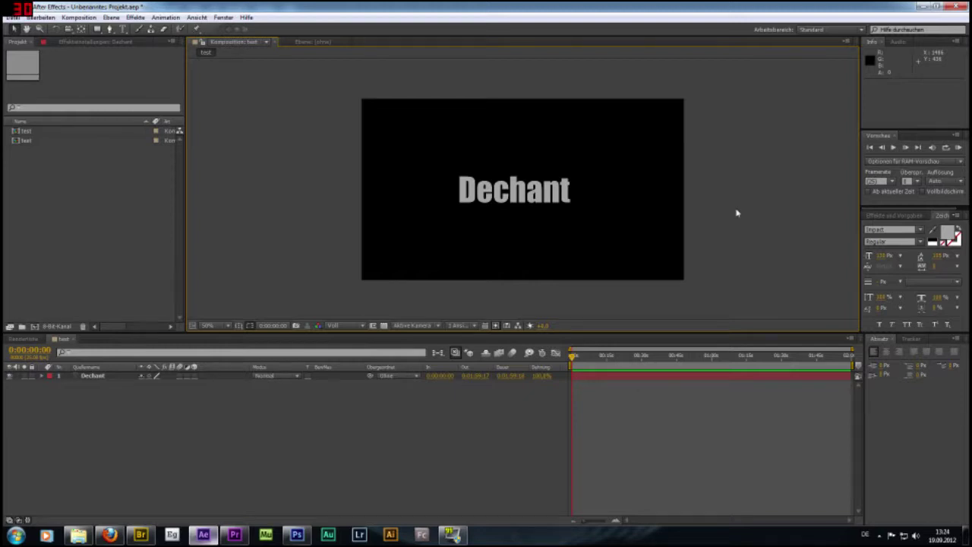
Step: Switch the right-hand panel from character settings to the Effekte und Vorgaben list
{"action": "left_click", "coordinate": [224, 17]}
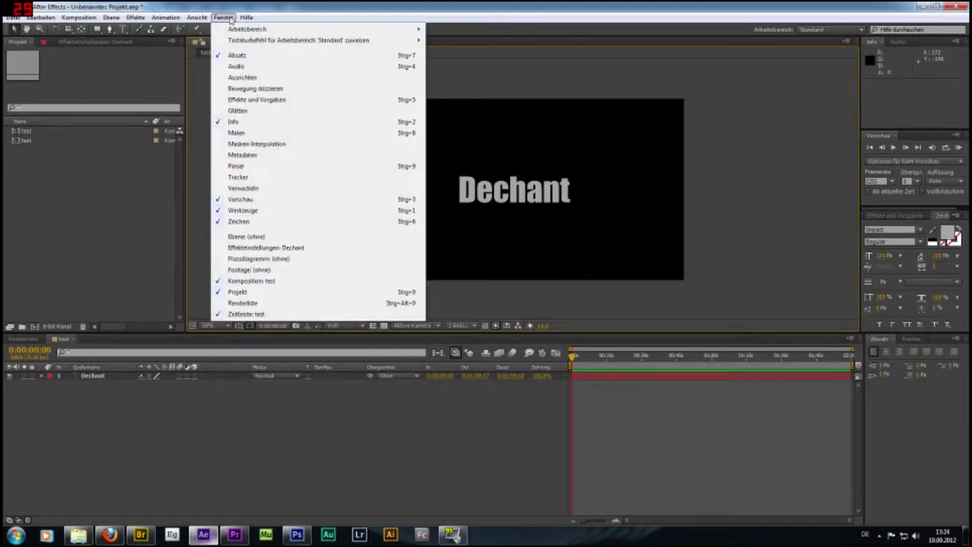
{"action": "left_click", "coordinate": [231, 17]}
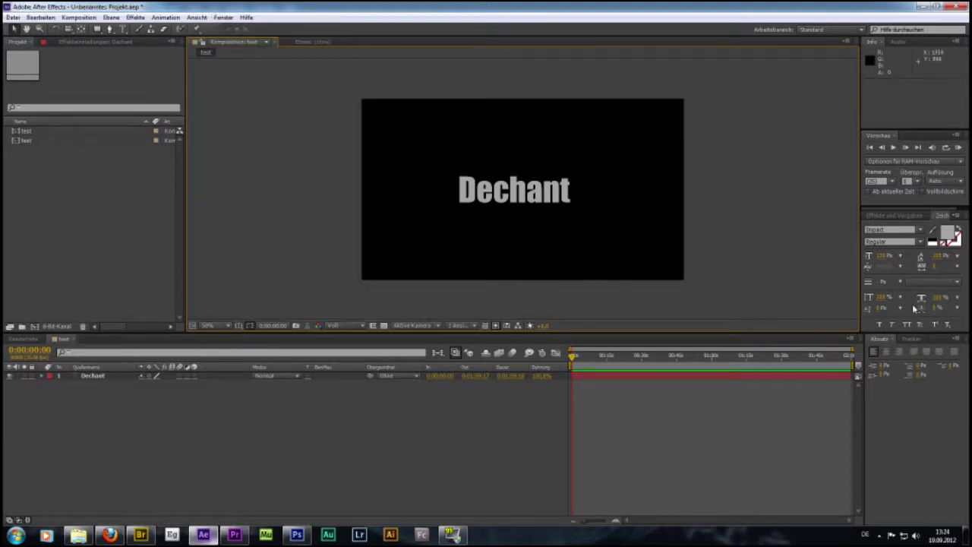
{"action": "left_click", "coordinate": [894, 216]}
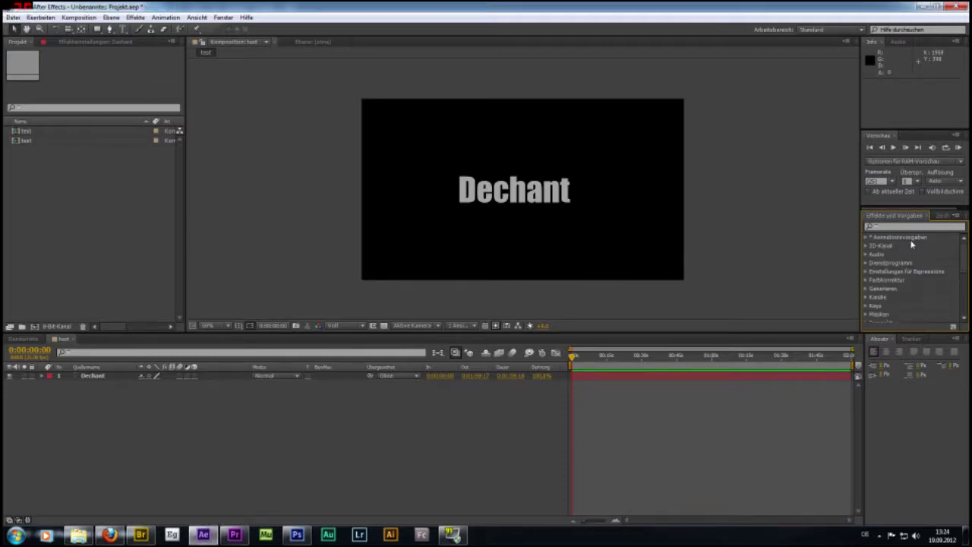
Step: Expand Animationsvorgaben > Text > Blurs to show presets such as Transporter
{"action": "left_click", "coordinate": [866, 239]}
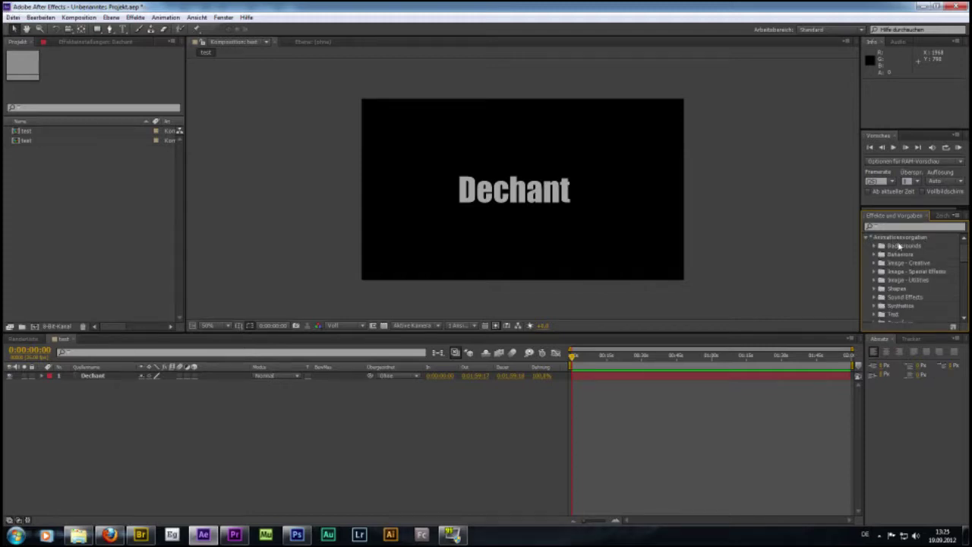
{"action": "scroll", "coordinate": [904, 258], "scroll_direction": "down", "scroll_amount": 3}
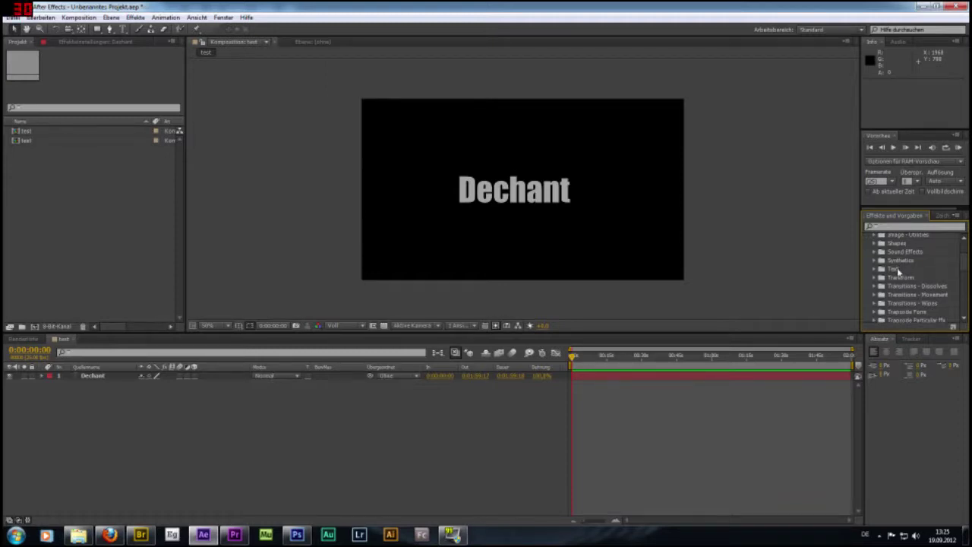
{"action": "left_click", "coordinate": [874, 270]}
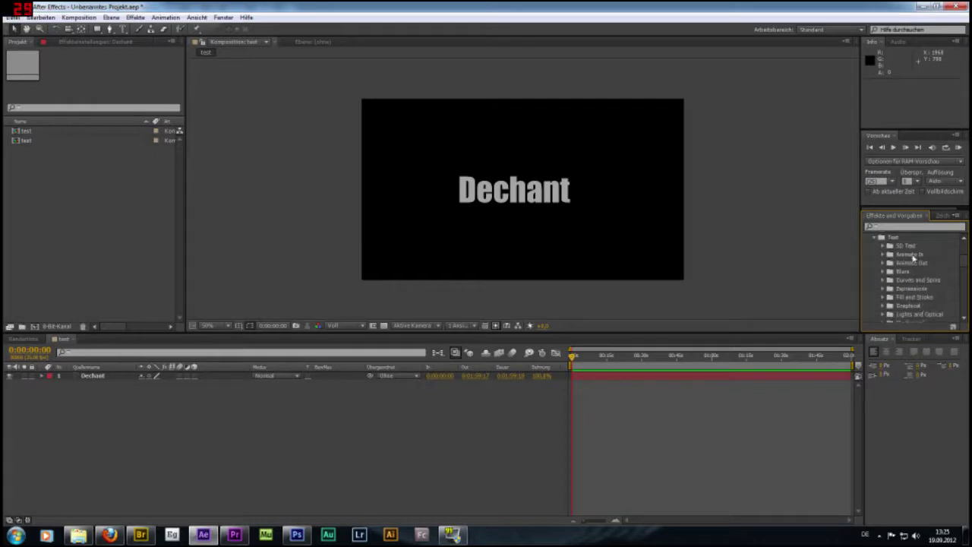
{"action": "scroll", "coordinate": [914, 281], "scroll_direction": "down", "scroll_amount": 2}
{"action": "scroll", "coordinate": [914, 281], "scroll_direction": "down", "scroll_amount": 2}
{"action": "scroll", "coordinate": [914, 281], "scroll_direction": "up", "scroll_amount": 1}
{"action": "scroll", "coordinate": [914, 281], "scroll_direction": "up", "scroll_amount": 1}
{"action": "scroll", "coordinate": [914, 281], "scroll_direction": "up", "scroll_amount": 1}
{"action": "scroll", "coordinate": [914, 281], "scroll_direction": "up", "scroll_amount": 1}
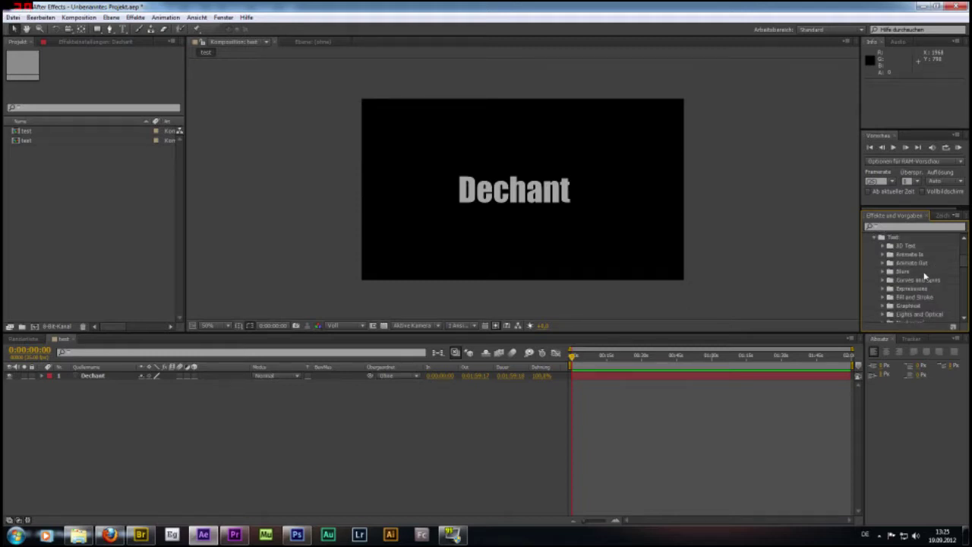
{"action": "left_click", "coordinate": [887, 272]}
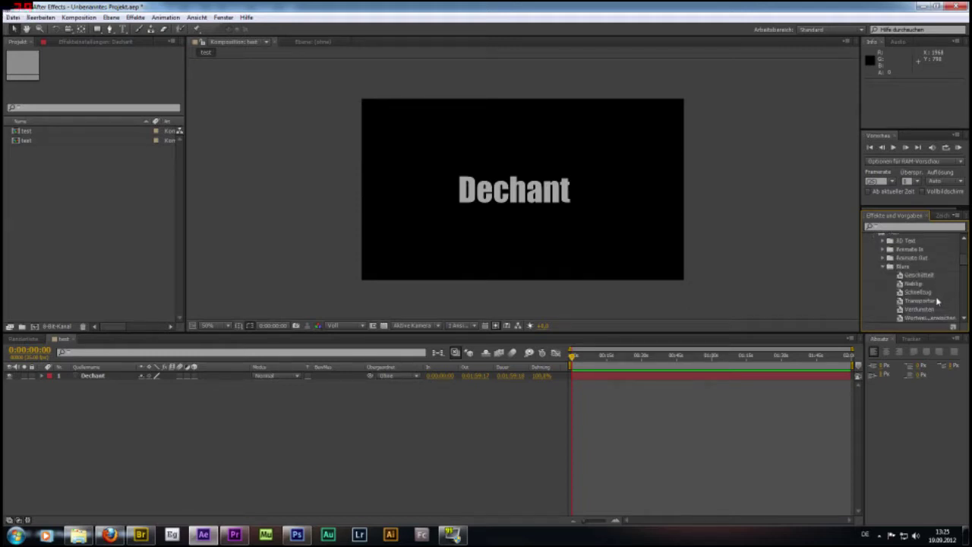
{"action": "scroll", "coordinate": [931, 291], "scroll_direction": "down", "scroll_amount": 1}
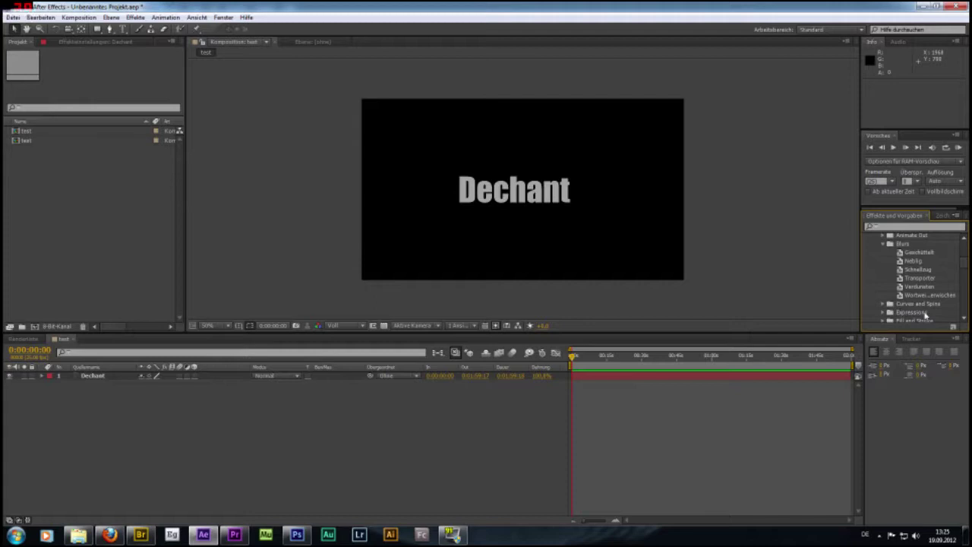
Step: Apply the Transporter preset to the Dechant text and expand layer 1 in the timeline
{"action": "left_click", "coordinate": [919, 279]}
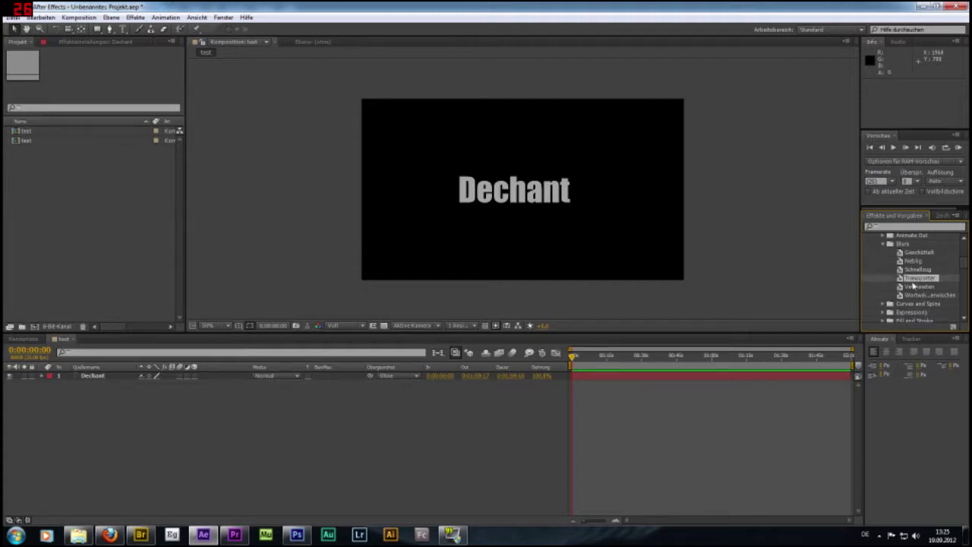
{"action": "left_click_drag", "start_coordinate": [901, 281], "coordinate": [532, 208]}
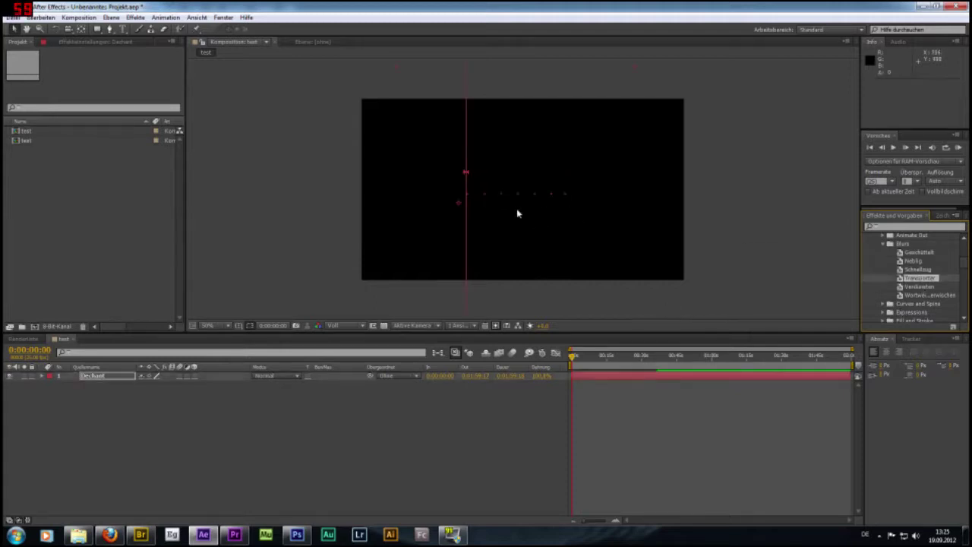
{"action": "left_click", "coordinate": [782, 261]}
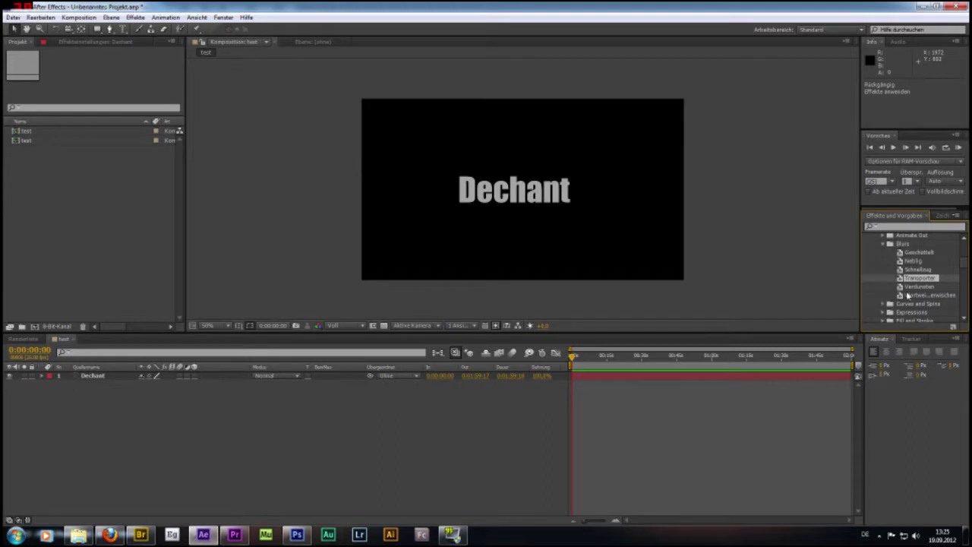
{"action": "mouse_move", "coordinate": [919, 281]}
{"action": "left_mouse_down"}
{"action": "mouse_move", "coordinate": [169, 204]}
{"action": "mouse_move", "coordinate": [517, 196]}
{"action": "left_mouse_up"}
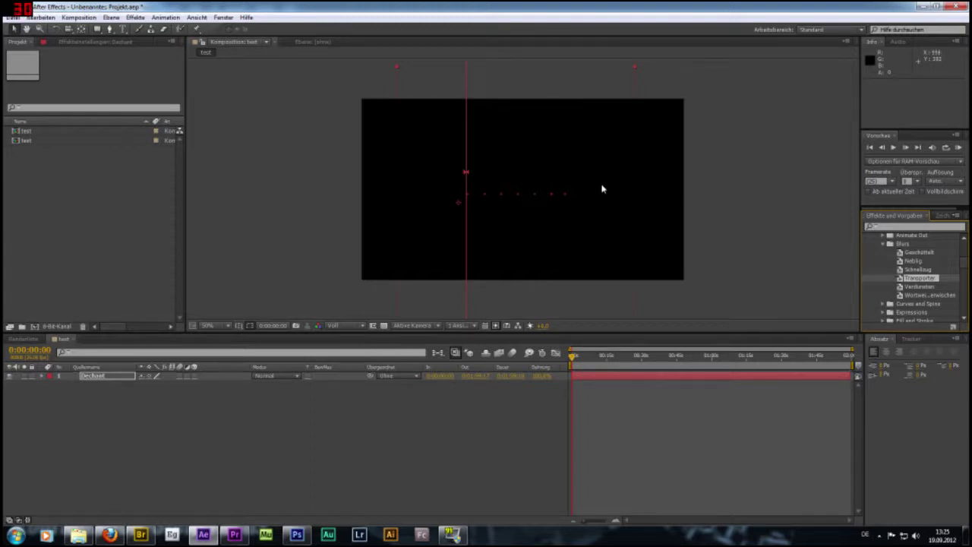
{"action": "left_click", "coordinate": [44, 377]}
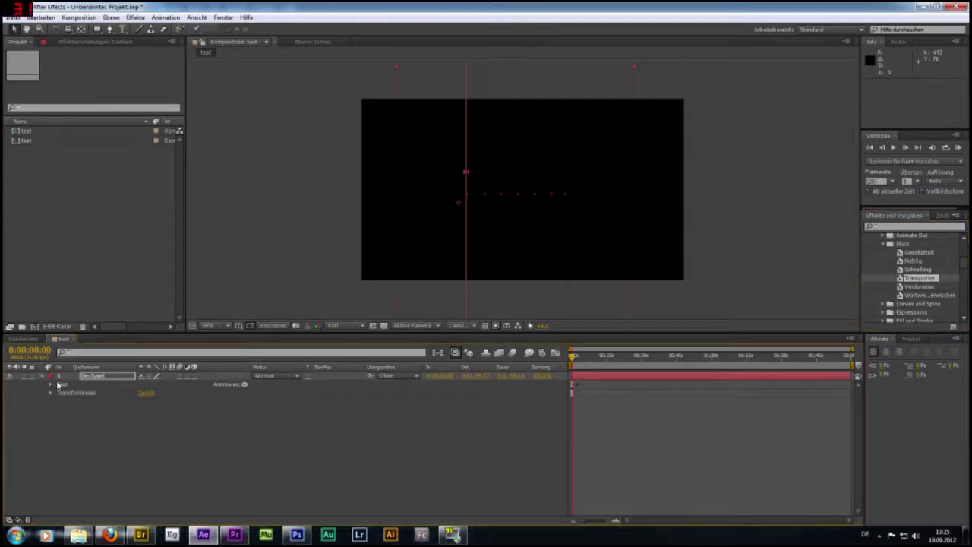
Step: Expand Text > Transporter-Animator > Range Selector 1 to show its offset keyframes
{"action": "left_click", "coordinate": [51, 385]}
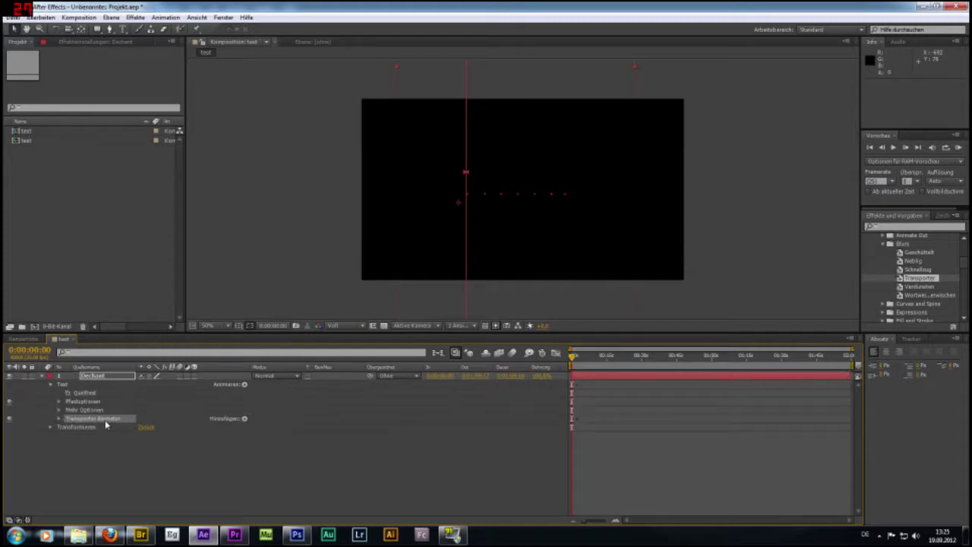
{"action": "left_click", "coordinate": [59, 419]}
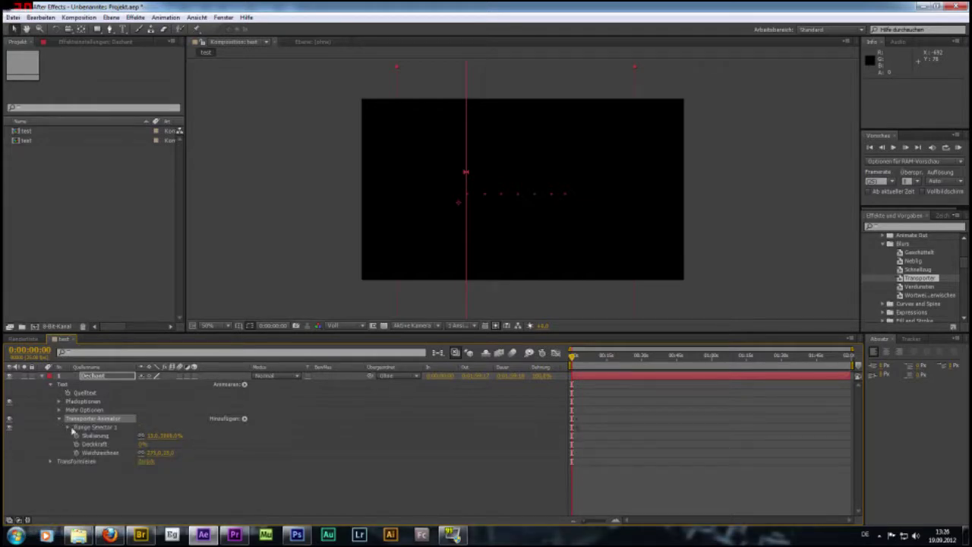
{"action": "left_click", "coordinate": [68, 428]}
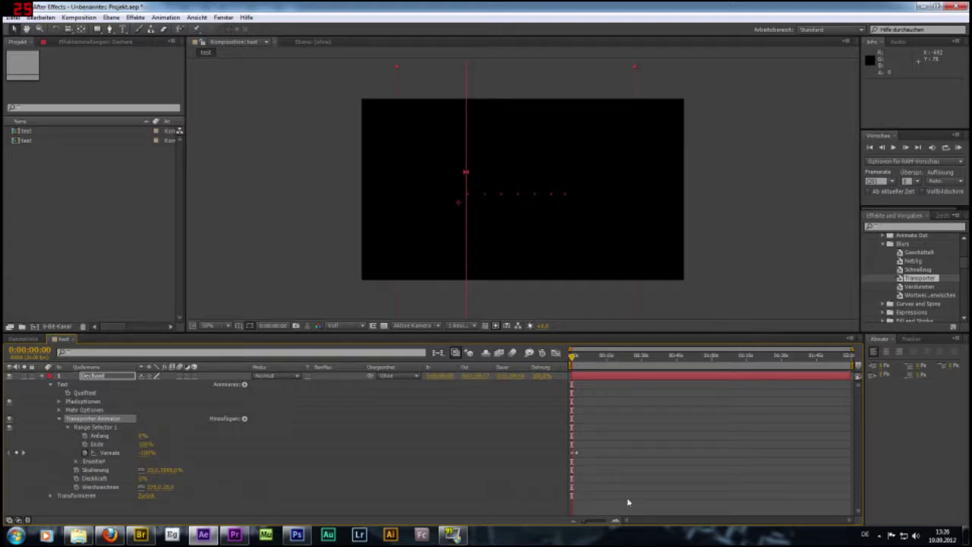
Step: Zoom the timeline into the first seconds and play a preview of the animation
{"action": "left_click", "coordinate": [594, 524]}
{"action": "left_click_drag", "start_coordinate": [594, 523], "coordinate": [597, 526]}
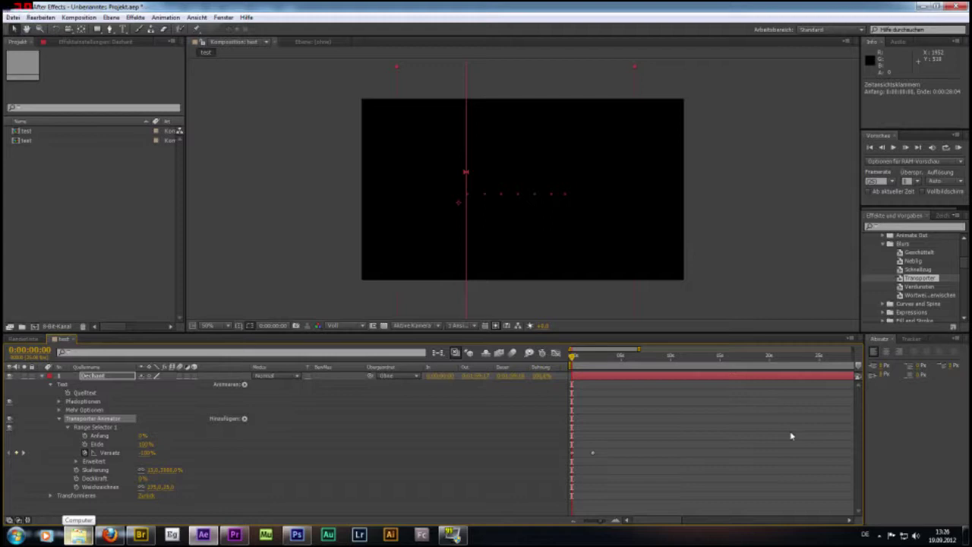
{"action": "left_click", "coordinate": [894, 147]}
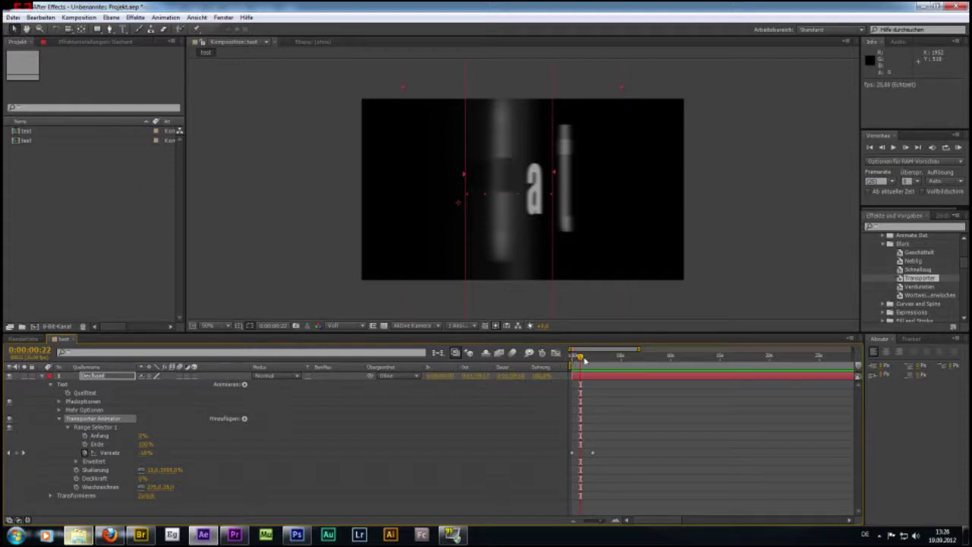
Step: Scrub to 0:00:03:20, where Dechant is fully formed with the offset at 100%
{"action": "left_click_drag", "start_coordinate": [583, 360], "coordinate": [597, 363]}
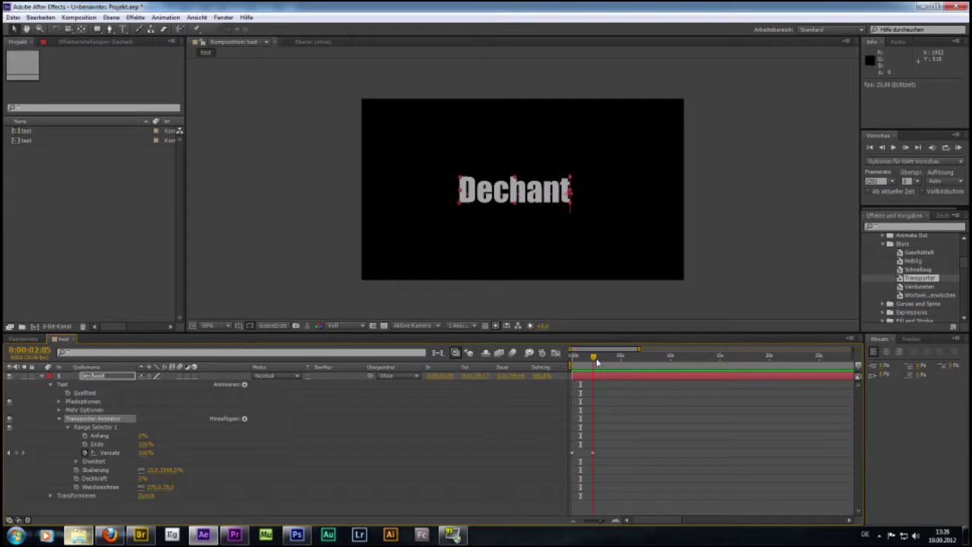
{"action": "left_click_drag", "start_coordinate": [597, 362], "coordinate": [613, 368]}
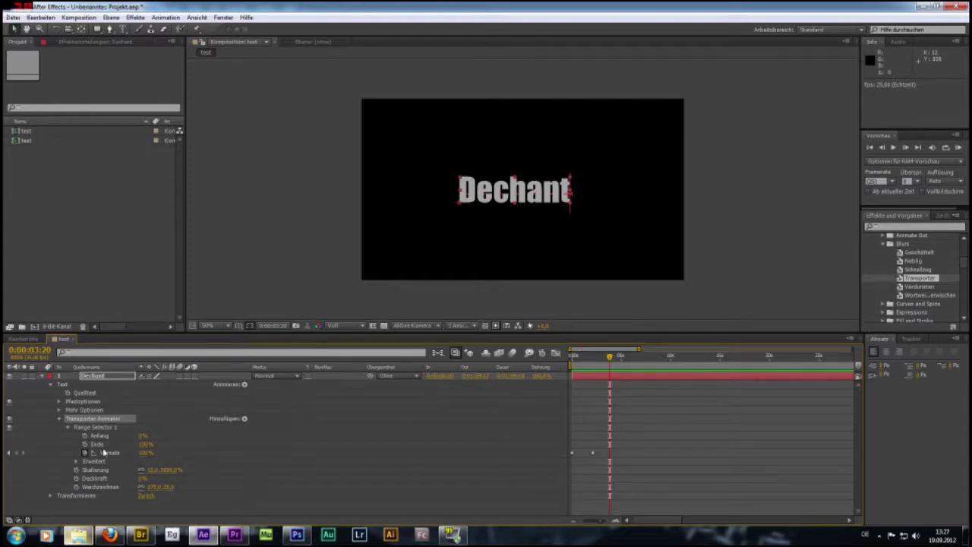
Step: Add a Versatz keyframe, try lowering the offset to -100%, and preview from the start
{"action": "left_click", "coordinate": [18, 455]}
{"action": "left_click_drag", "start_coordinate": [144, 453], "coordinate": [114, 453]}
{"action": "left_click_drag", "start_coordinate": [145, 453], "coordinate": [114, 453]}
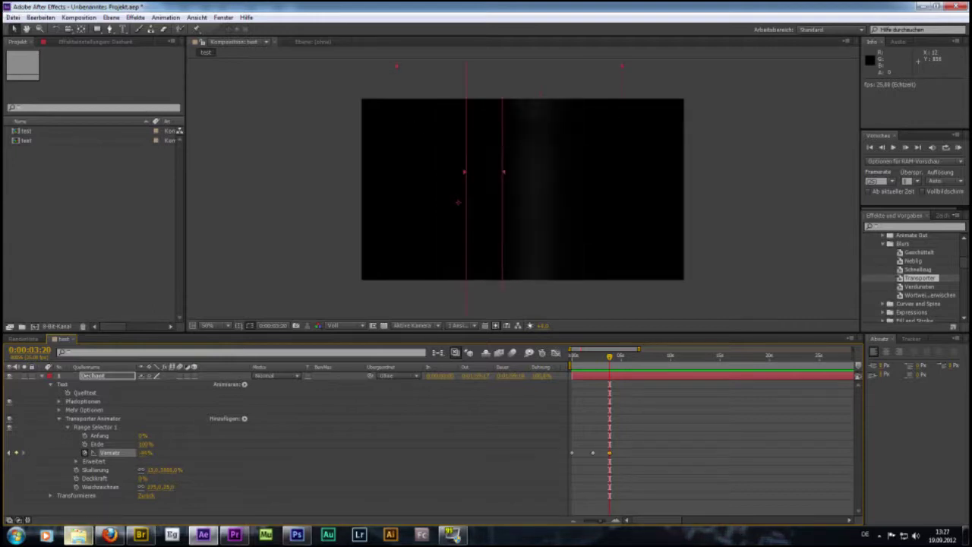
{"action": "left_click_drag", "start_coordinate": [609, 359], "coordinate": [571, 357]}
{"action": "left_click", "coordinate": [894, 149]}
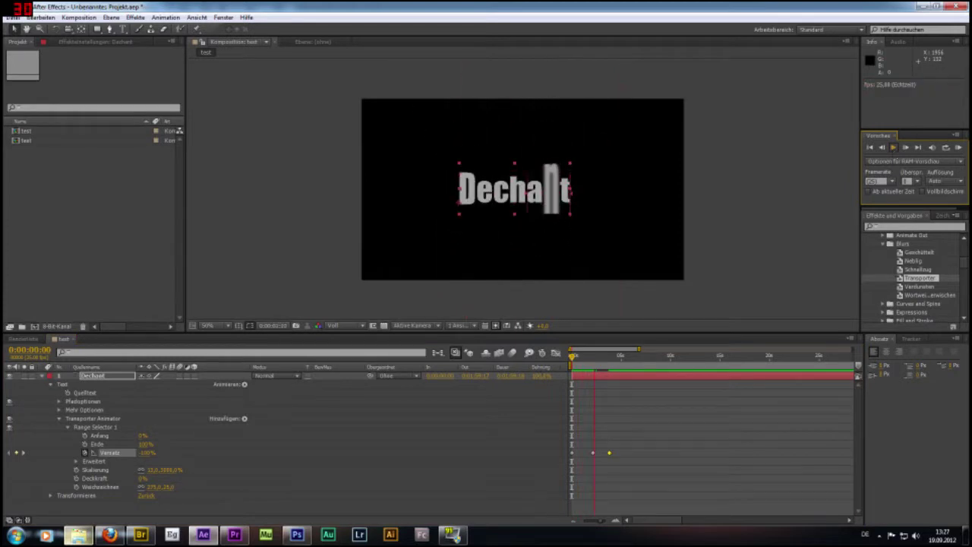
{"action": "key", "text": "space"}
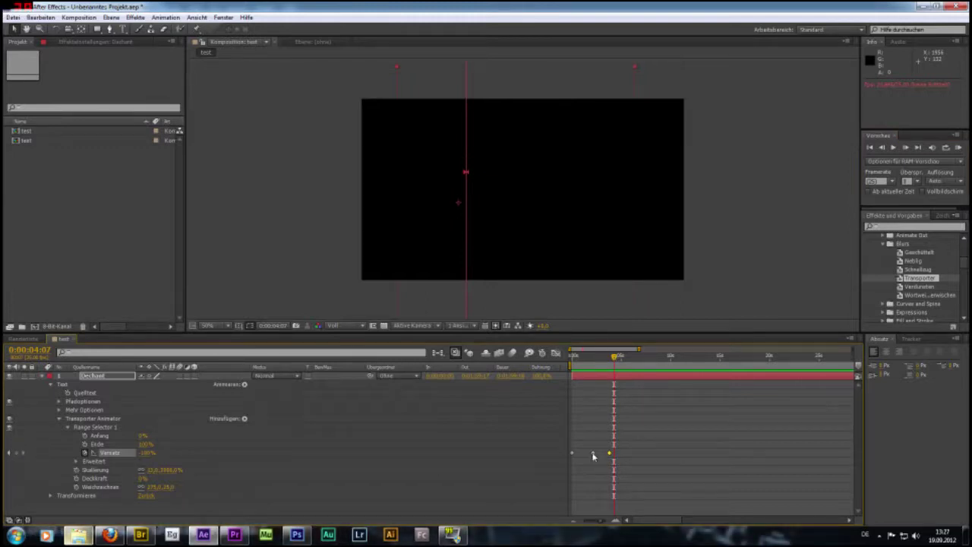
Step: Set Versatz to 100% at 0:00:03:20 and -100% near 0:00:05:12, then preview
{"action": "mouse_move", "coordinate": [610, 456]}
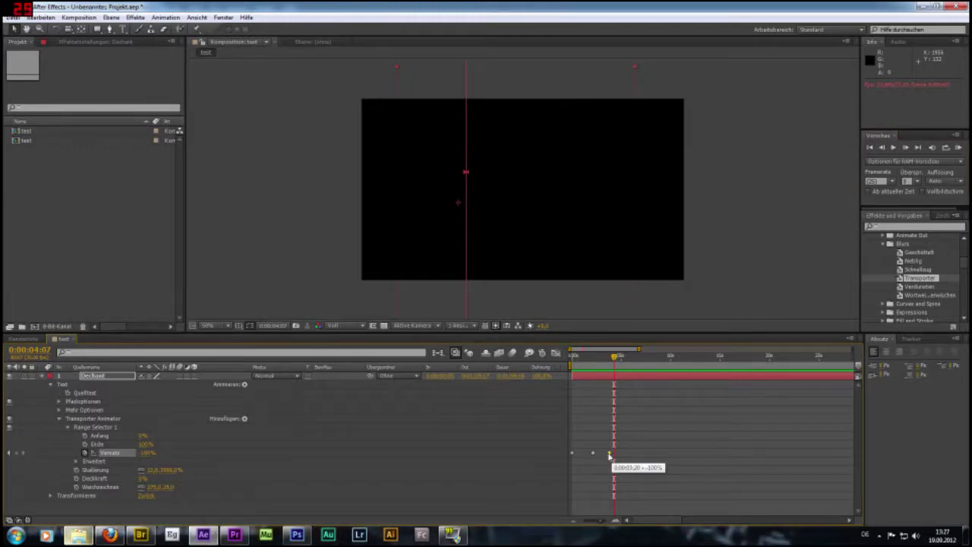
{"action": "left_click", "coordinate": [9, 454]}
{"action": "left_click_drag", "start_coordinate": [153, 451], "coordinate": [227, 451]}
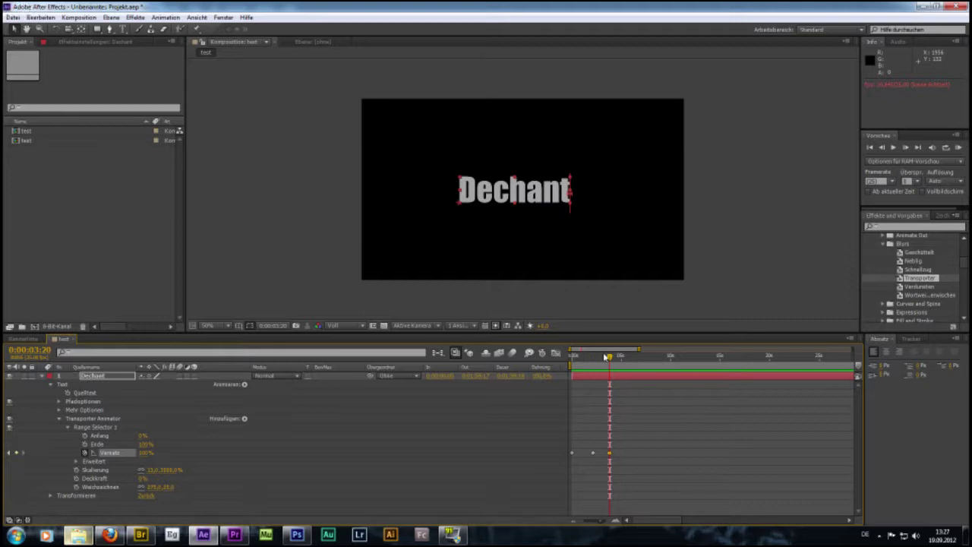
{"action": "mouse_move", "coordinate": [609, 356]}
{"action": "left_mouse_down"}
{"action": "mouse_move", "coordinate": [596, 357]}
{"action": "mouse_move", "coordinate": [626, 366]}
{"action": "left_mouse_up"}
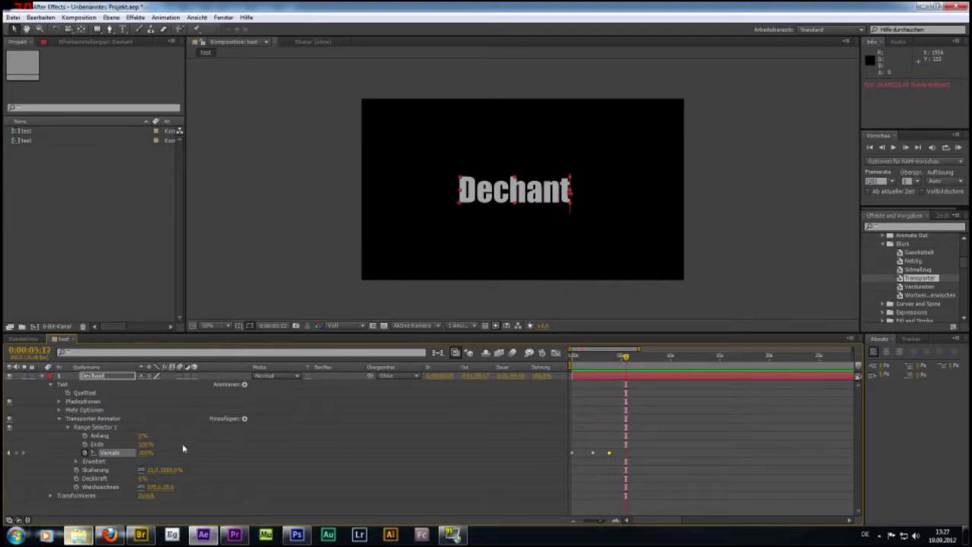
{"action": "left_click_drag", "start_coordinate": [146, 453], "coordinate": [121, 453]}
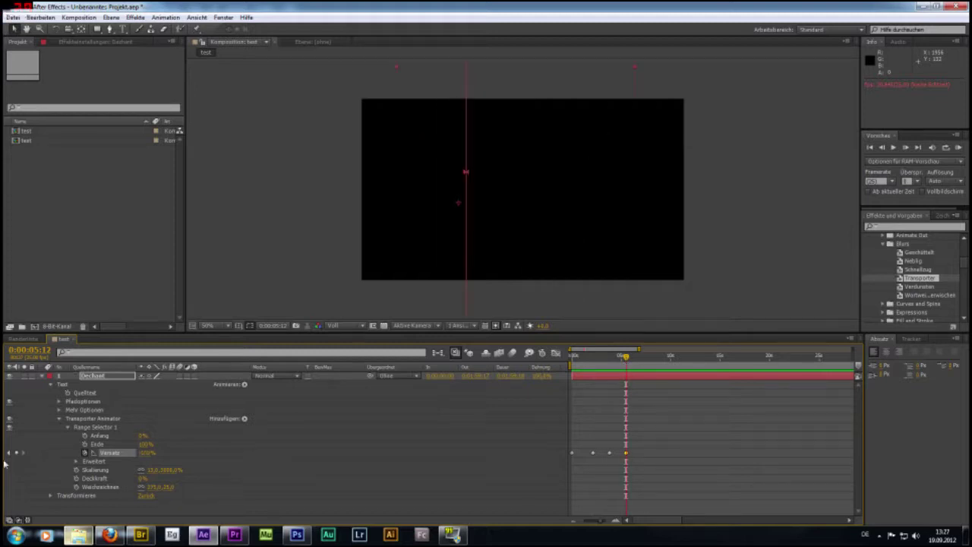
{"action": "key", "text": "Home"}
{"action": "key", "text": "space"}
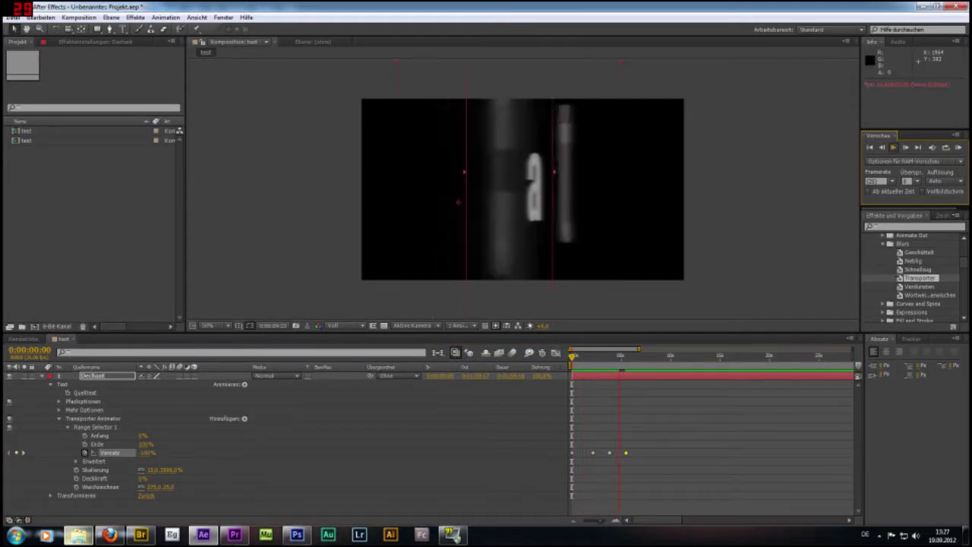
{"action": "left_click", "coordinate": [627, 357]}
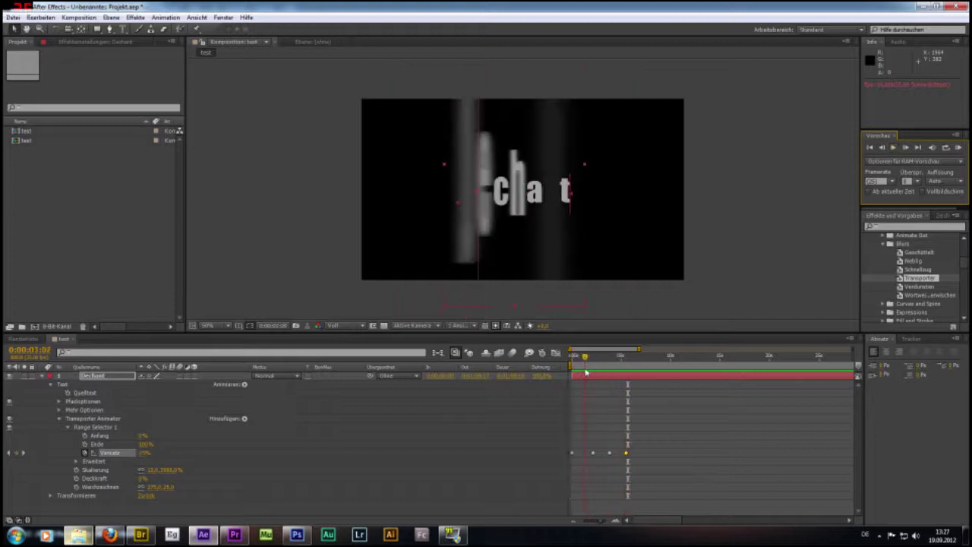
{"action": "key", "text": "Home"}
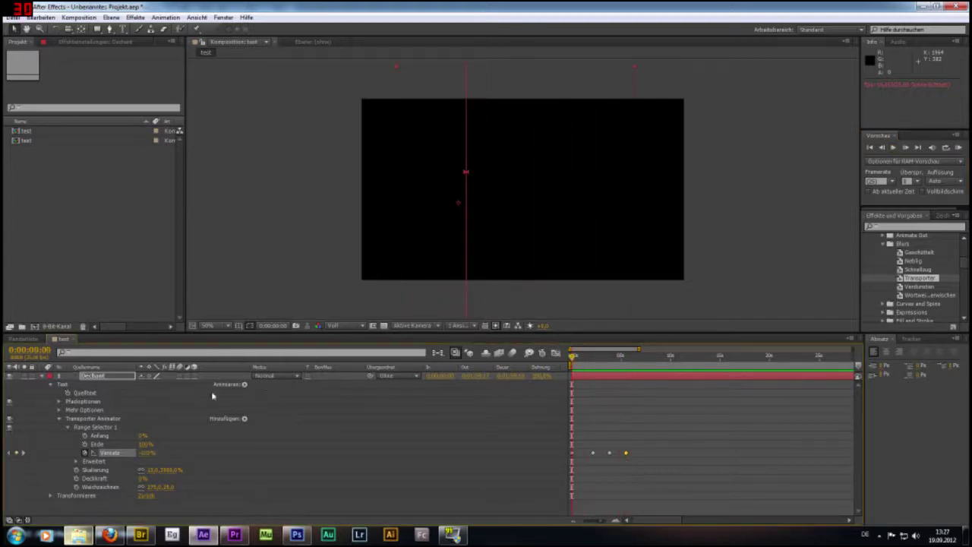
Step: Delete the Transporter Animator, then preview the Verdunsten preset on Dechant and undo it
{"action": "left_click", "coordinate": [91, 419]}
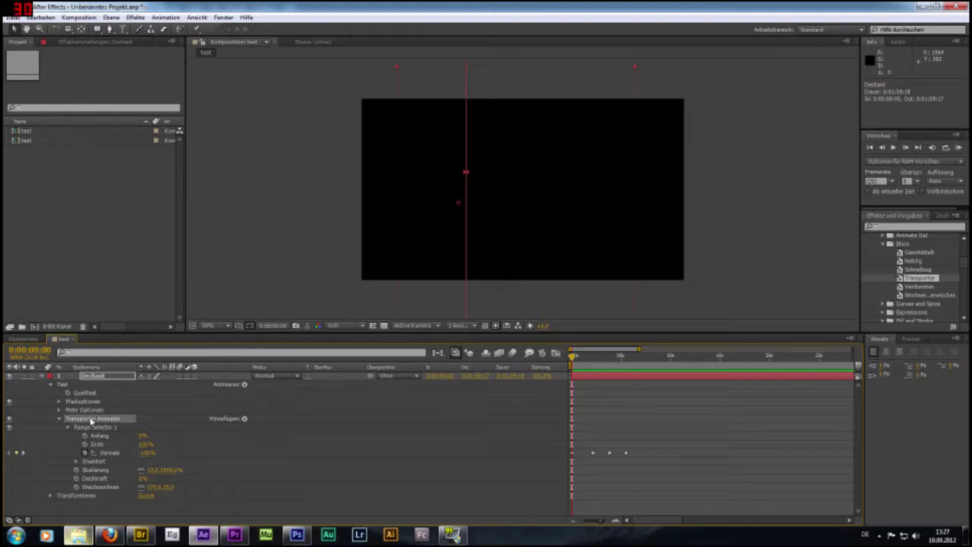
{"action": "key", "text": "Delete"}
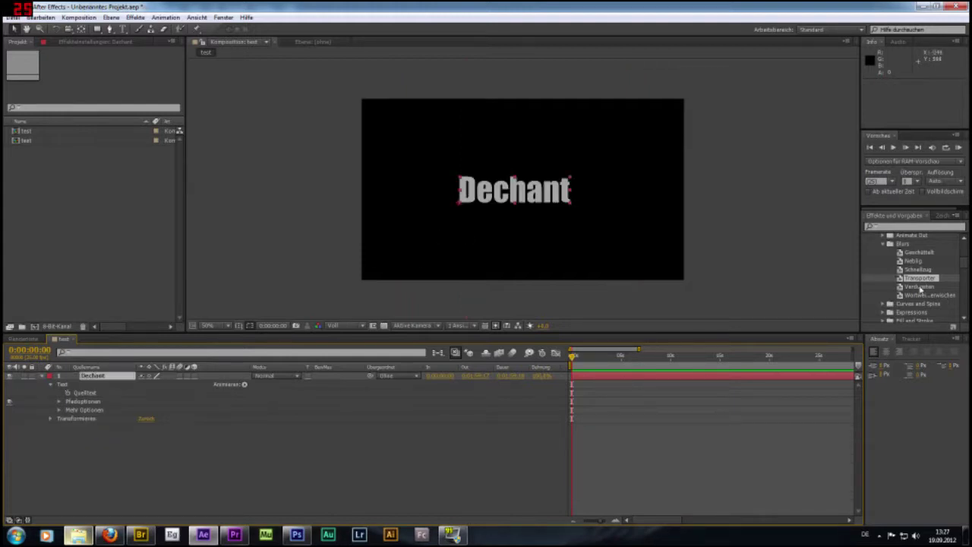
{"action": "double_click", "coordinate": [920, 288]}
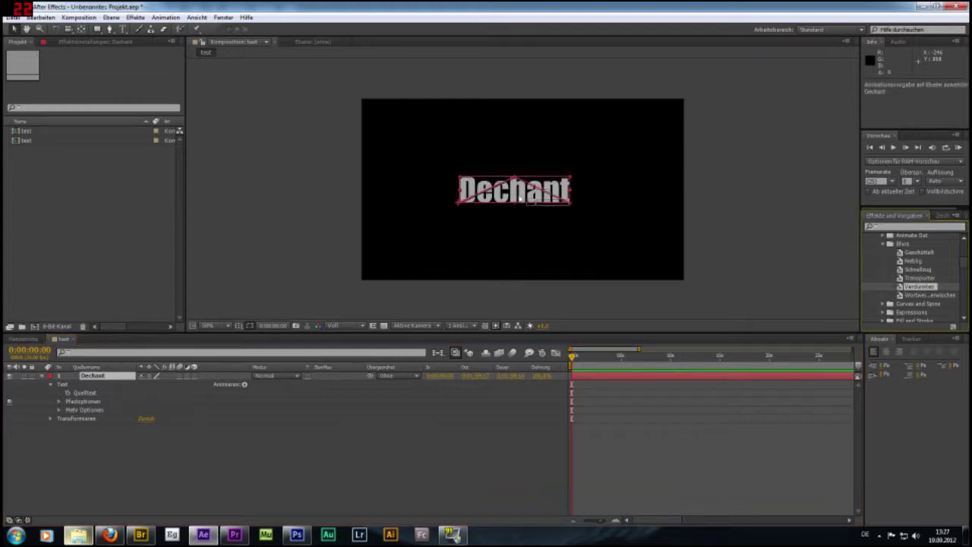
{"action": "left_click", "coordinate": [893, 148]}
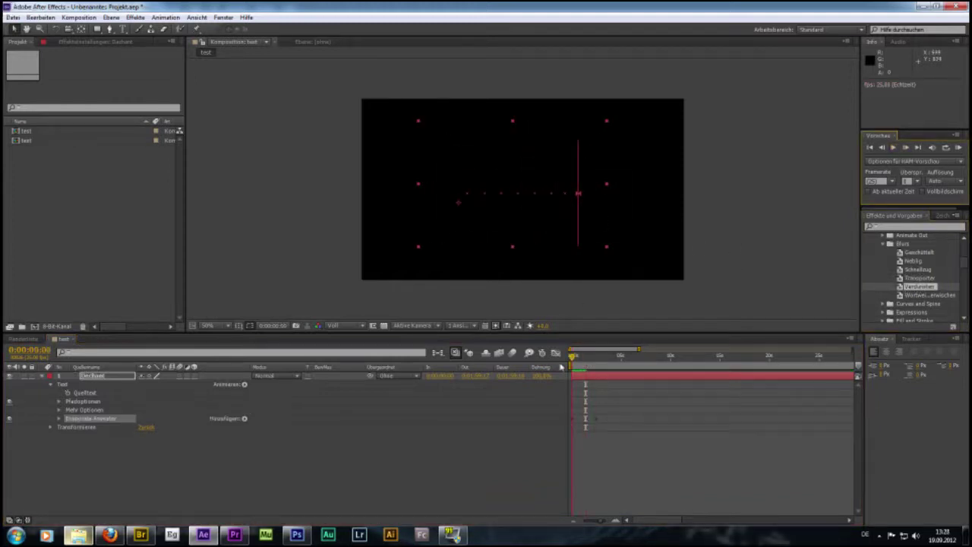
{"action": "left_click", "coordinate": [353, 445]}
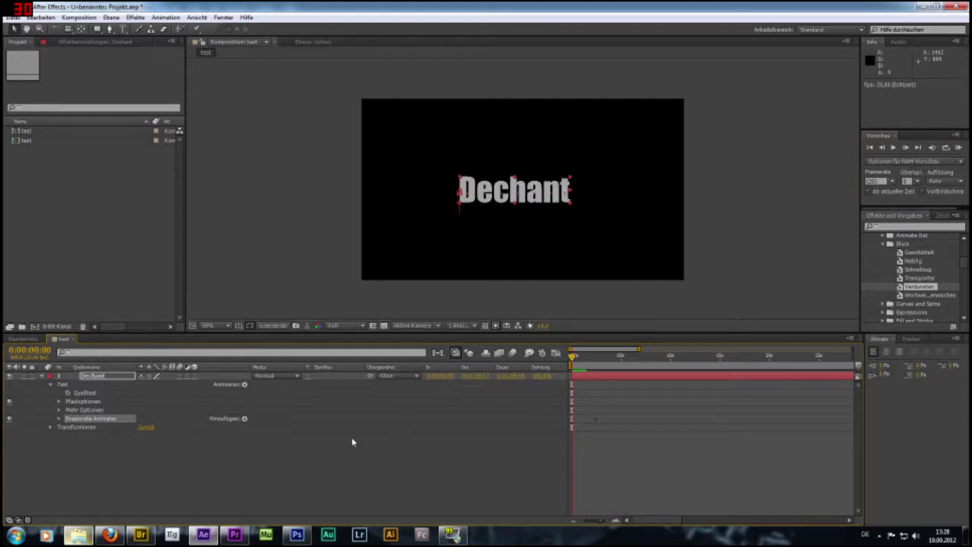
{"action": "key", "text": "ctrl+z"}
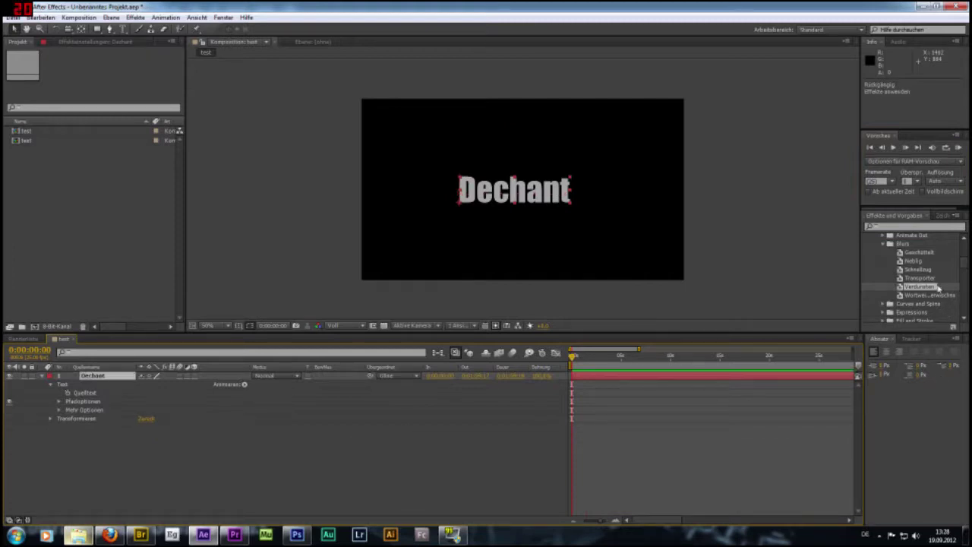
Step: Preview the Neblig preset on the text and undo it
{"action": "left_click", "coordinate": [916, 262]}
{"action": "double_click", "coordinate": [915, 262]}
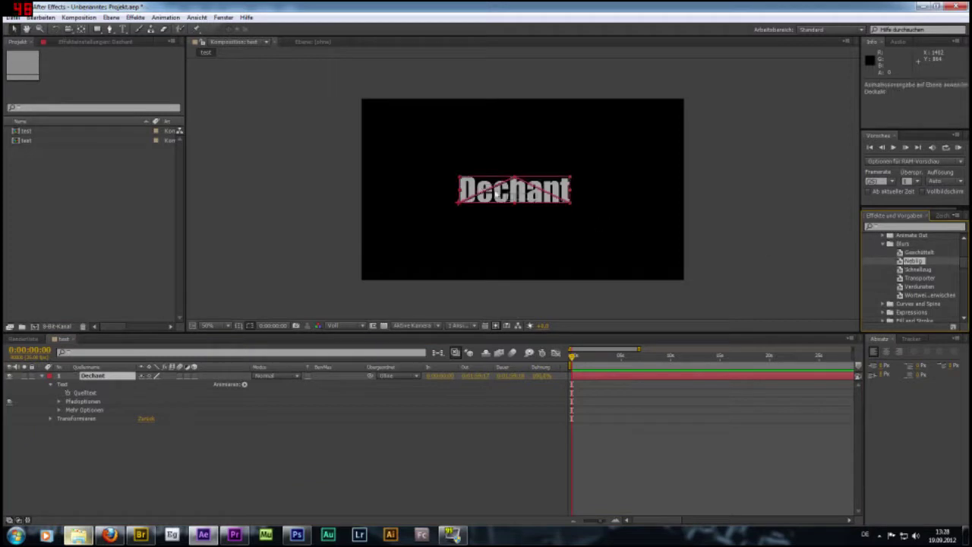
{"action": "left_click", "coordinate": [893, 147]}
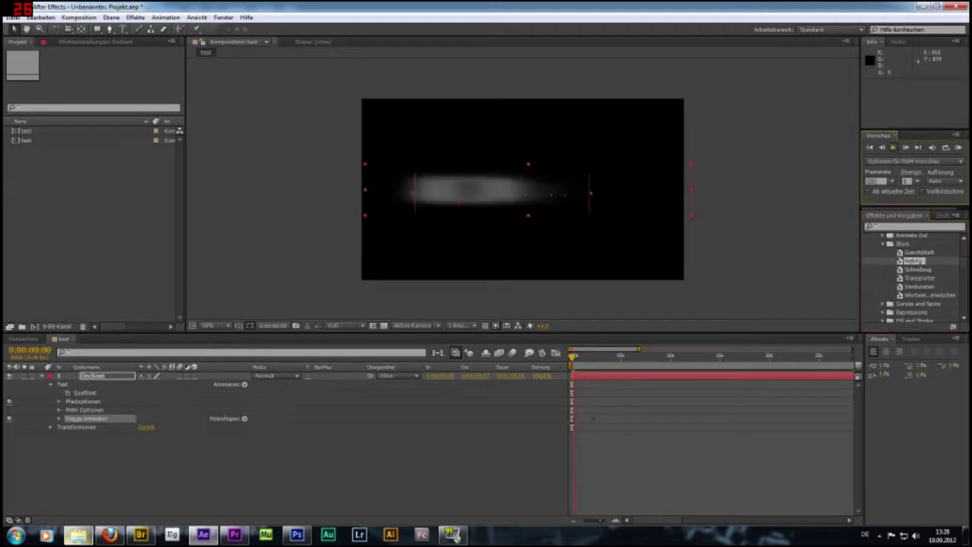
{"action": "left_click_drag", "start_coordinate": [541, 375], "coordinate": [509, 375]}
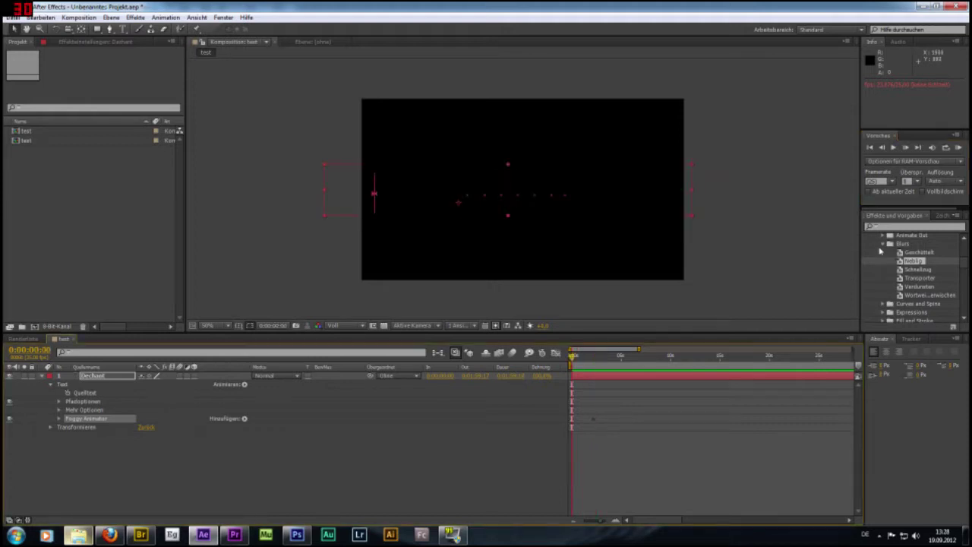
{"action": "key", "text": "ctrl+z"}
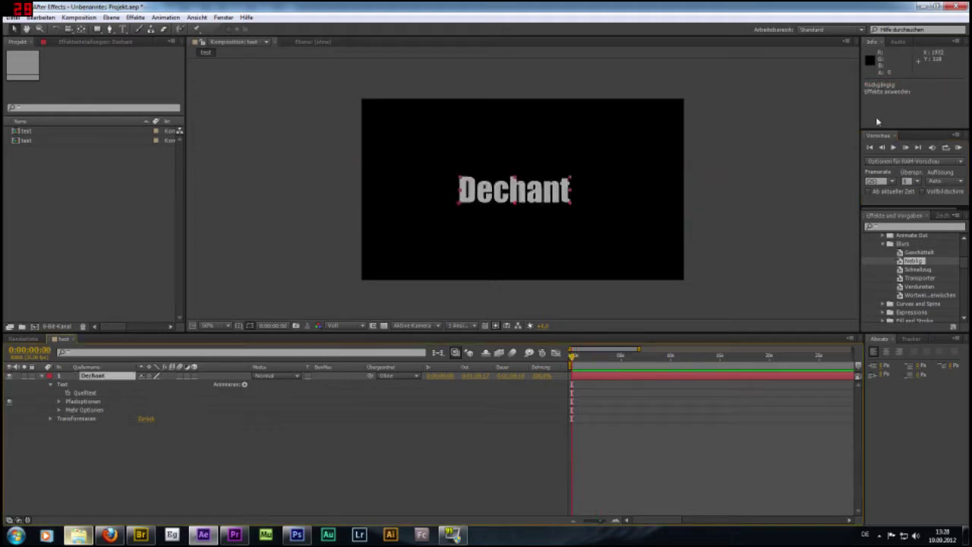
Step: Apply the Hineinwirbeln preset from Curves and Spins to Dechant and preview it
{"action": "scroll", "coordinate": [923, 262], "scroll_direction": "down", "scroll_amount": 3}
{"action": "left_click", "coordinate": [884, 261]}
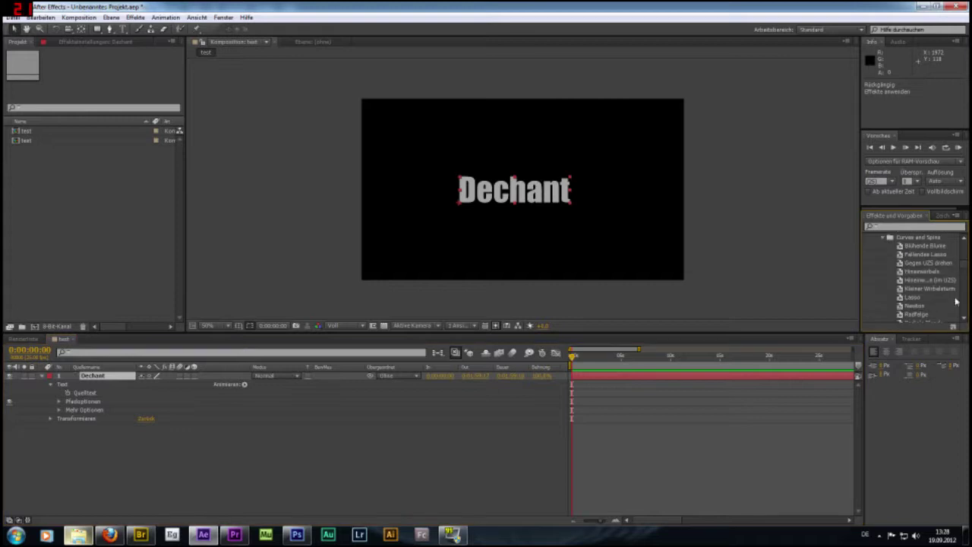
{"action": "left_click_drag", "start_coordinate": [921, 271], "coordinate": [604, 258]}
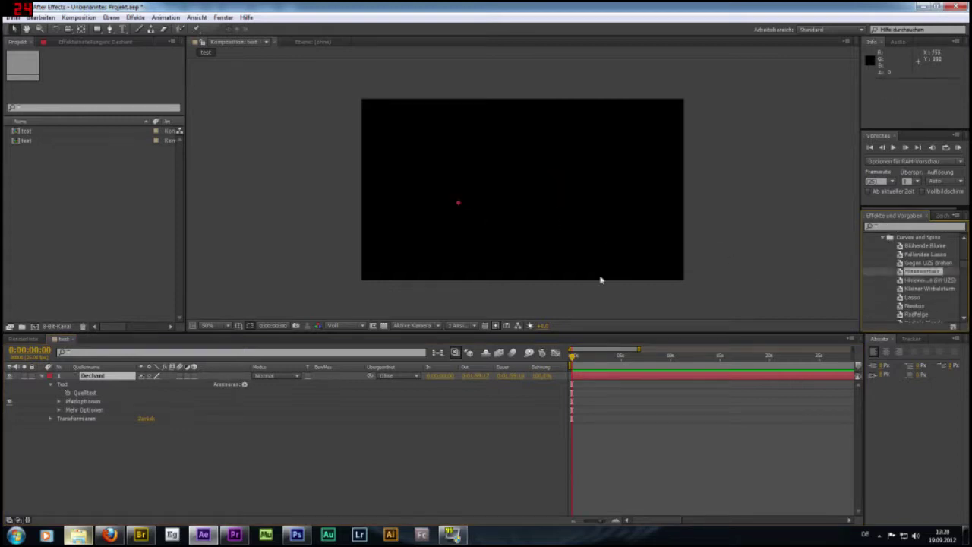
{"action": "left_click", "coordinate": [893, 147]}
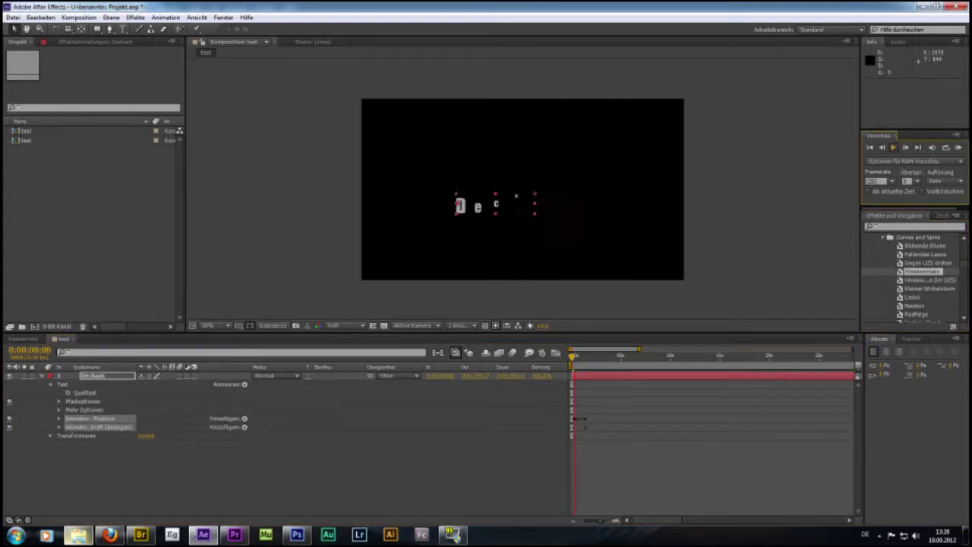
{"action": "left_click", "coordinate": [600, 362]}
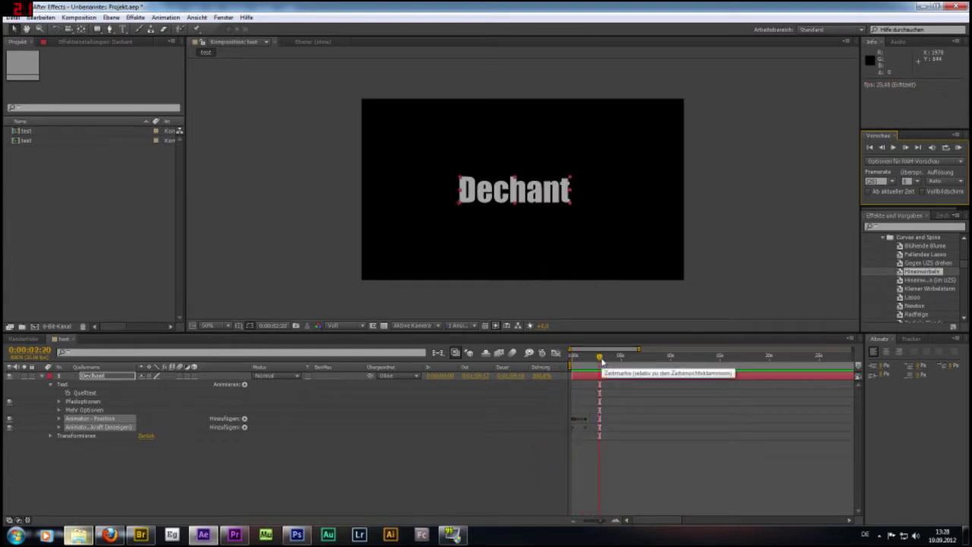